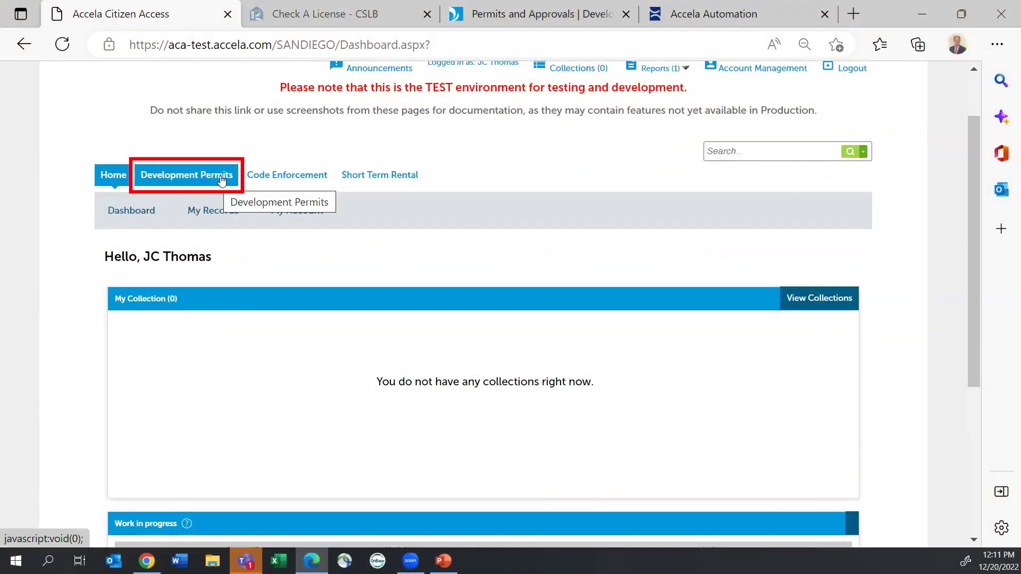
# Step: From Development Permits, start an Add/Remove Licensed Contractor application as Myself, accepting the disclaimer
pyautogui.click(206, 183)
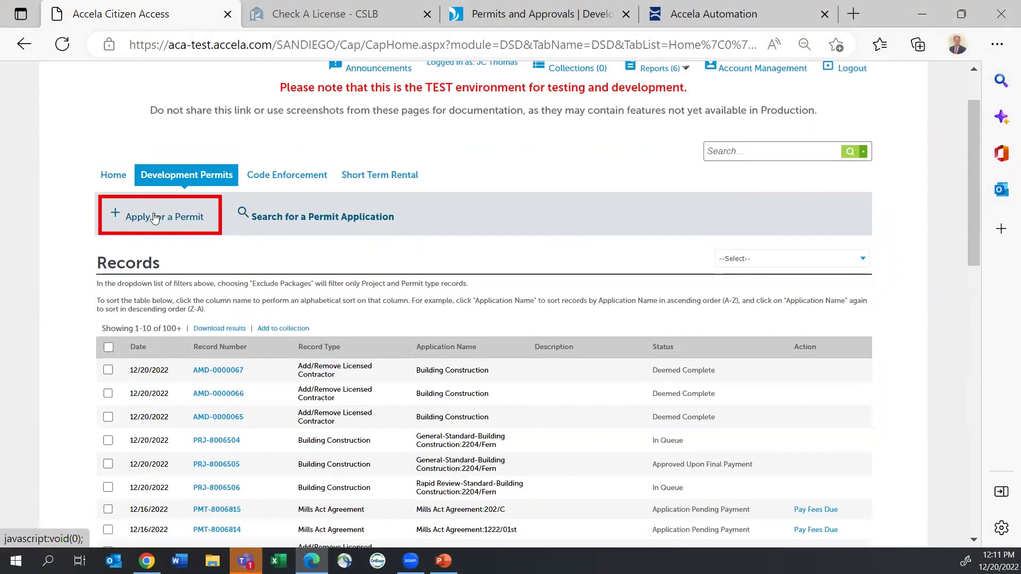
pyautogui.click(154, 218)
pyautogui.click(97, 445)
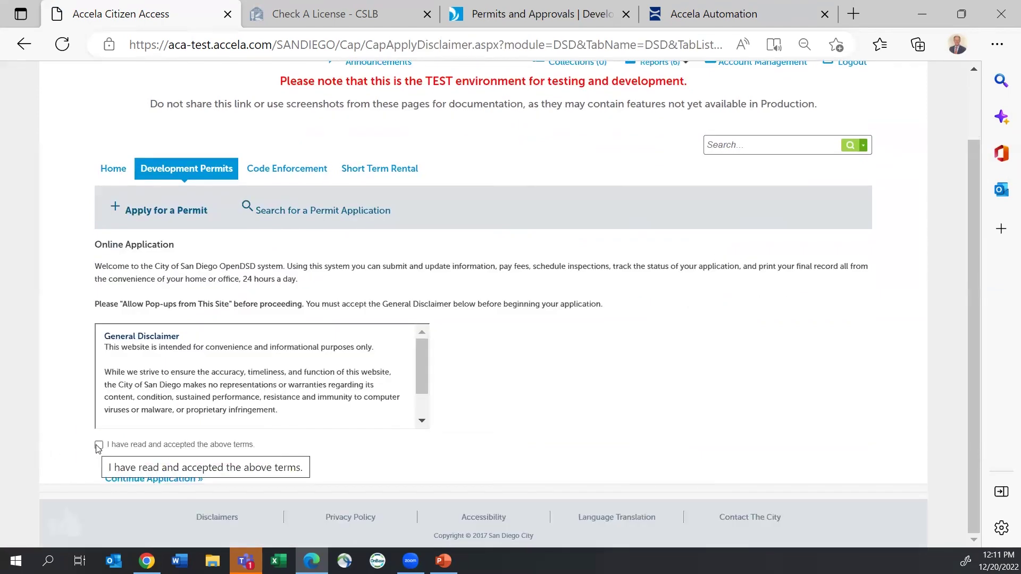
pyautogui.click(178, 480)
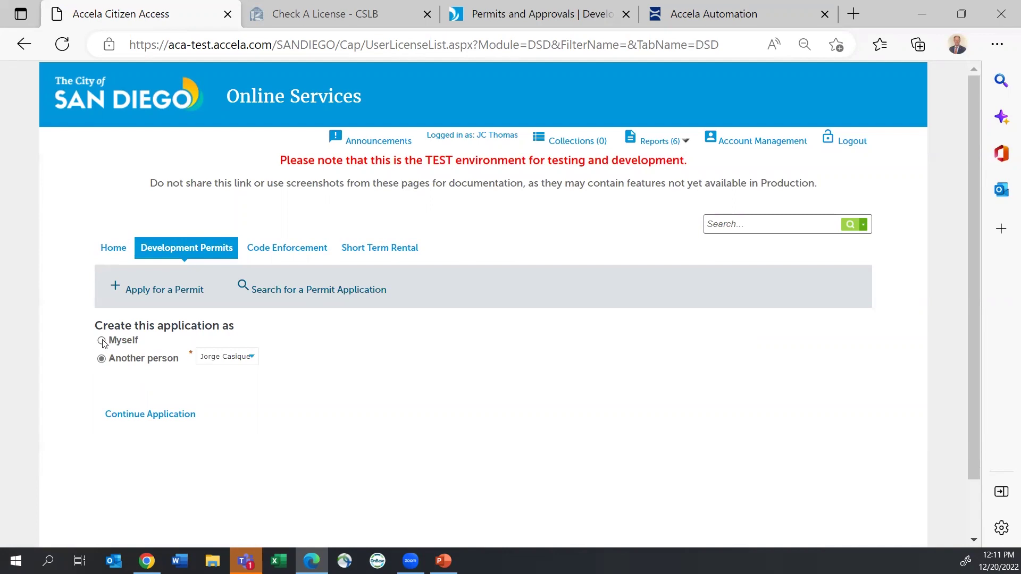
pyautogui.click(103, 341)
pyautogui.click(186, 414)
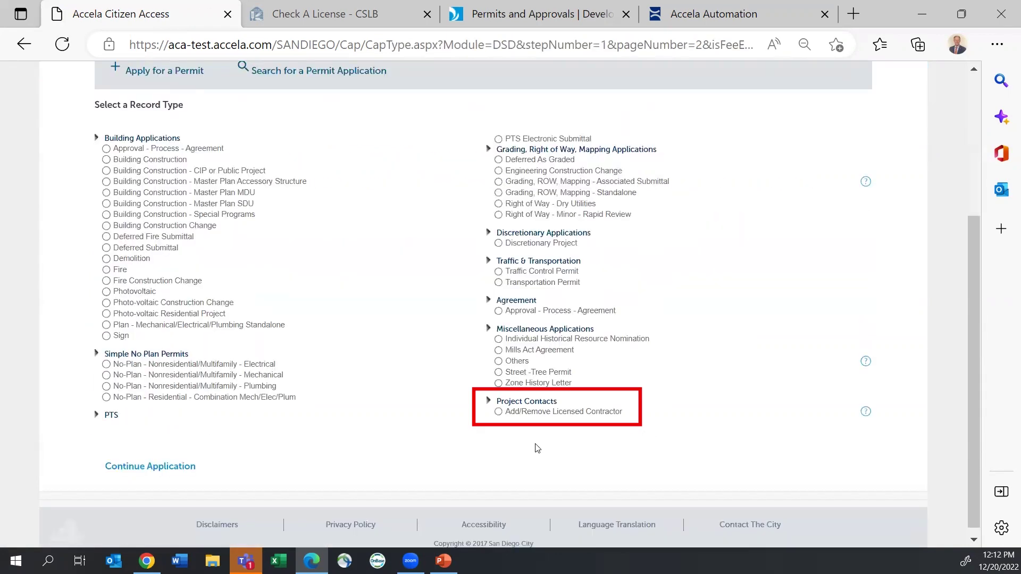
pyautogui.click(499, 412)
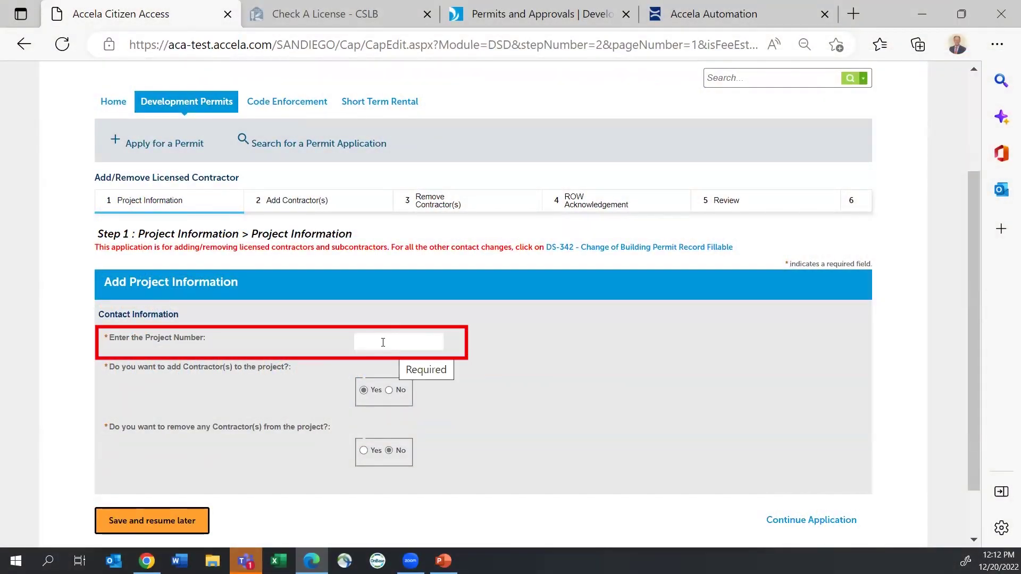
# Step: Enter project PRJ-8006157, then add contractor state license 1069815 to auto-fill Entenman Development Group's details
pyautogui.click(382, 342)
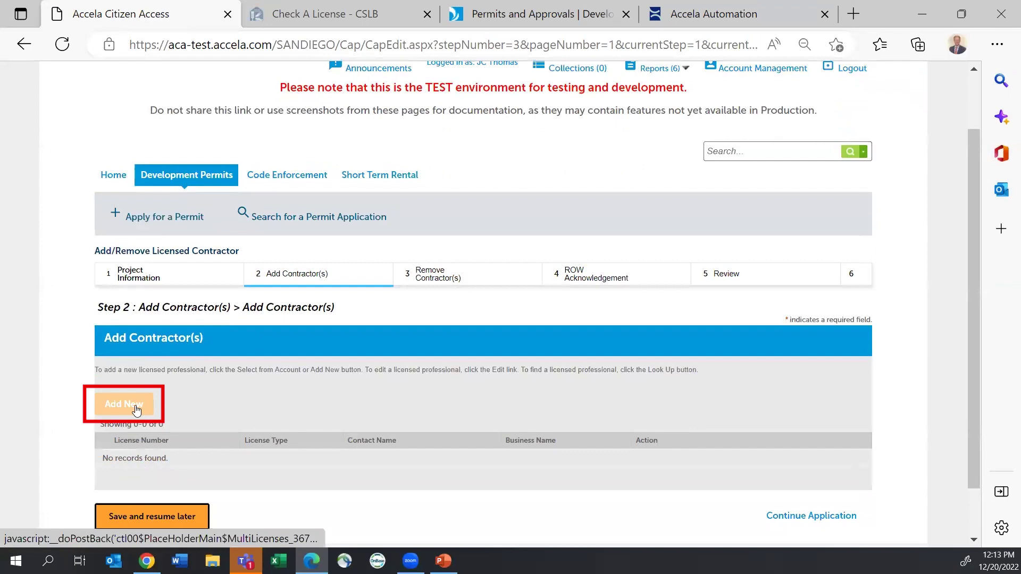
pyautogui.click(136, 410)
pyautogui.click(386, 208)
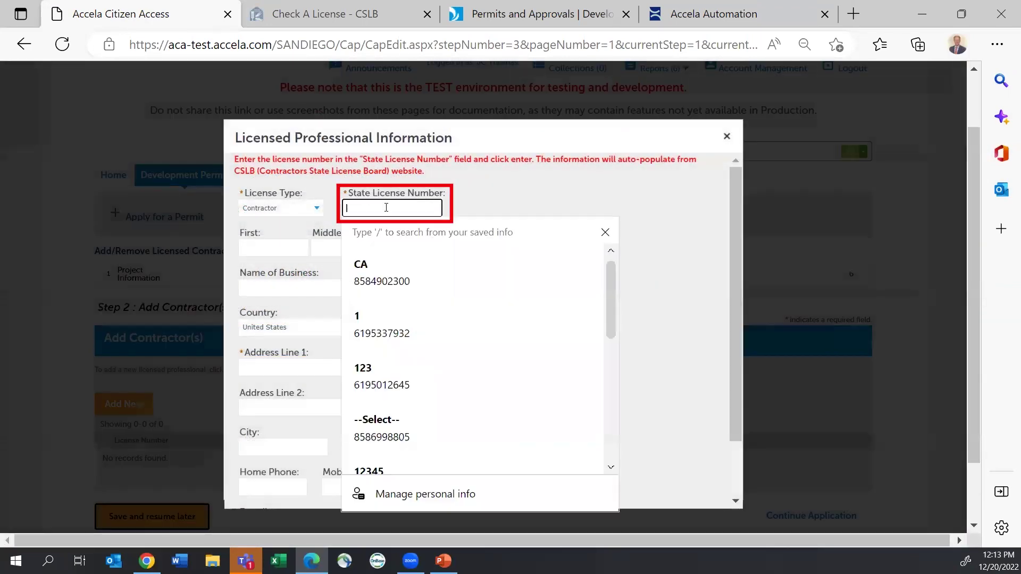
pyautogui.hotkey('ctrl', 'v')
pyautogui.press('Return')
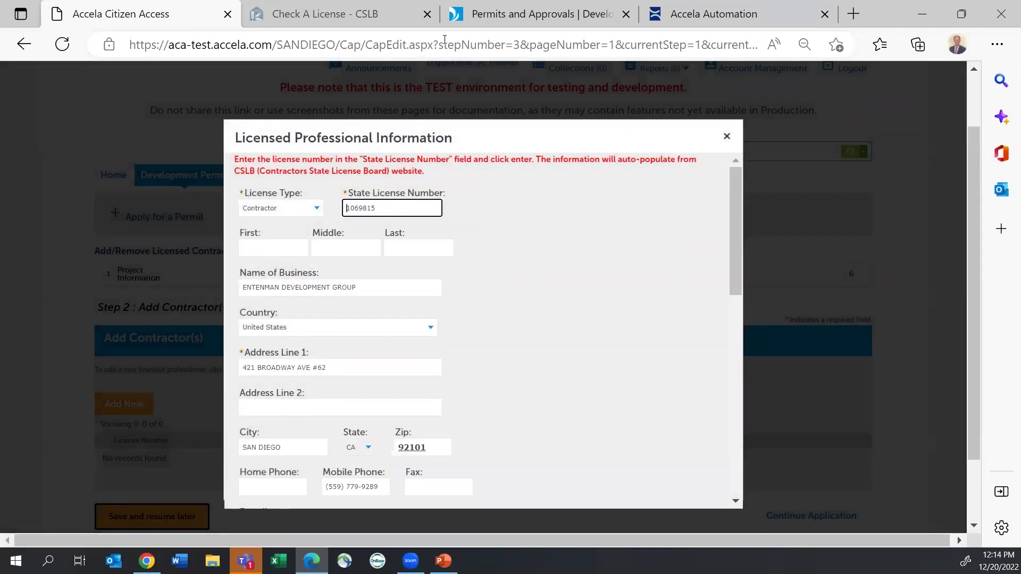
pyautogui.click(378, 16)
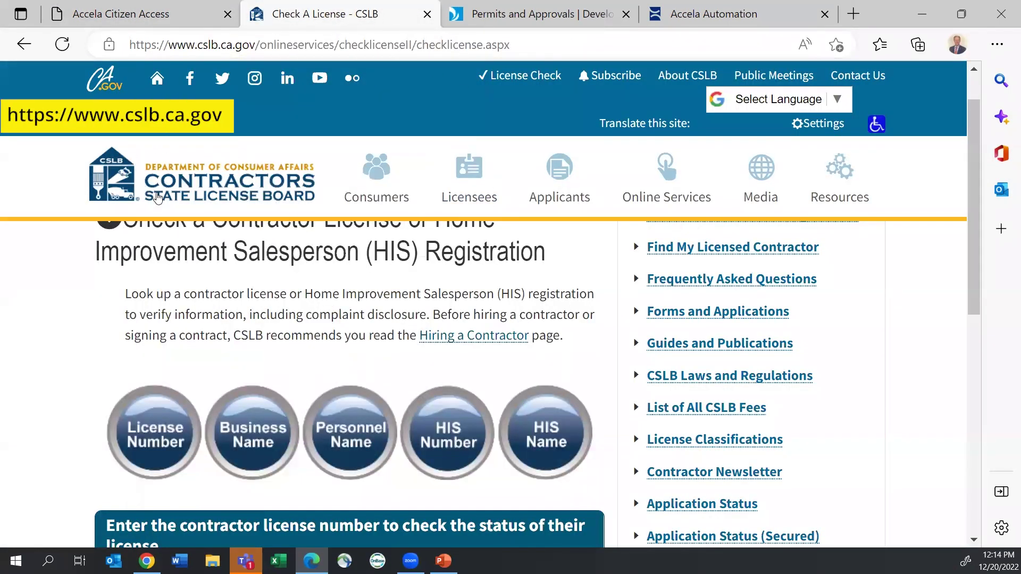
pyautogui.scroll(-2, 313, 376)
pyautogui.scroll(-2, 314, 376)
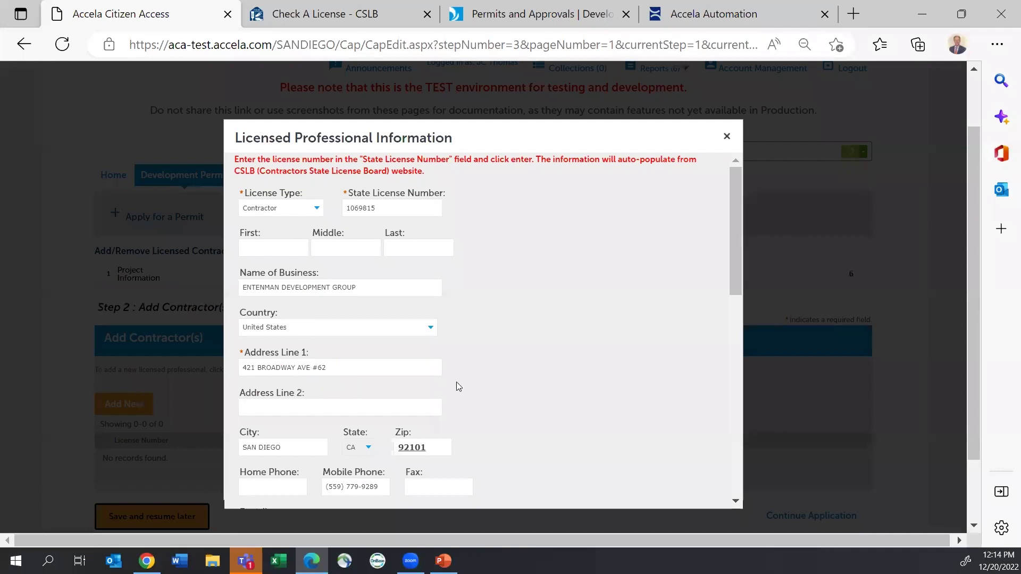
# Step: Enter city business license number 12345 with expiration date 12/29/2022
pyautogui.scroll(-1, 407, 453)
pyautogui.scroll(-4, 346, 447)
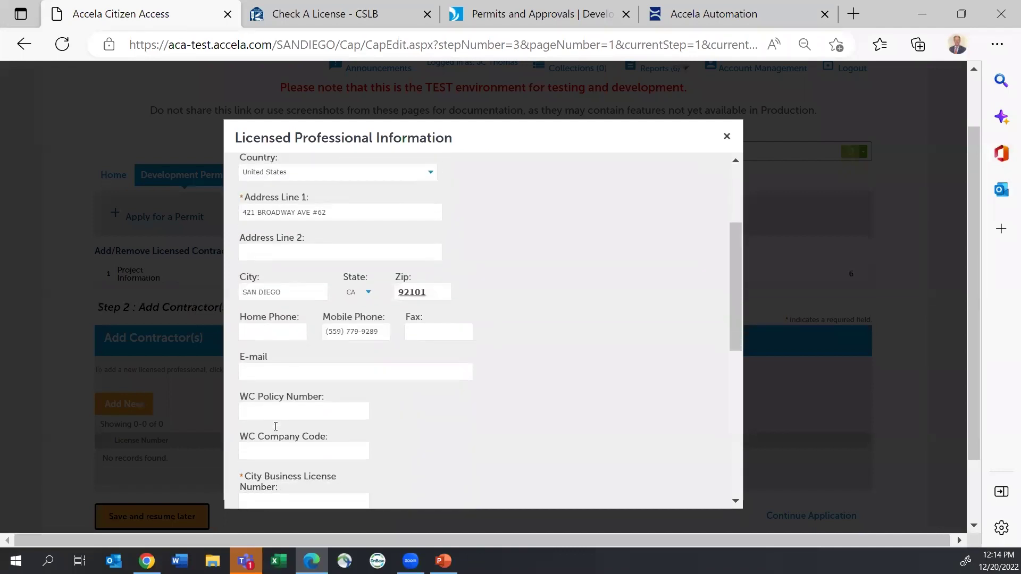
pyautogui.scroll(-1, 259, 391)
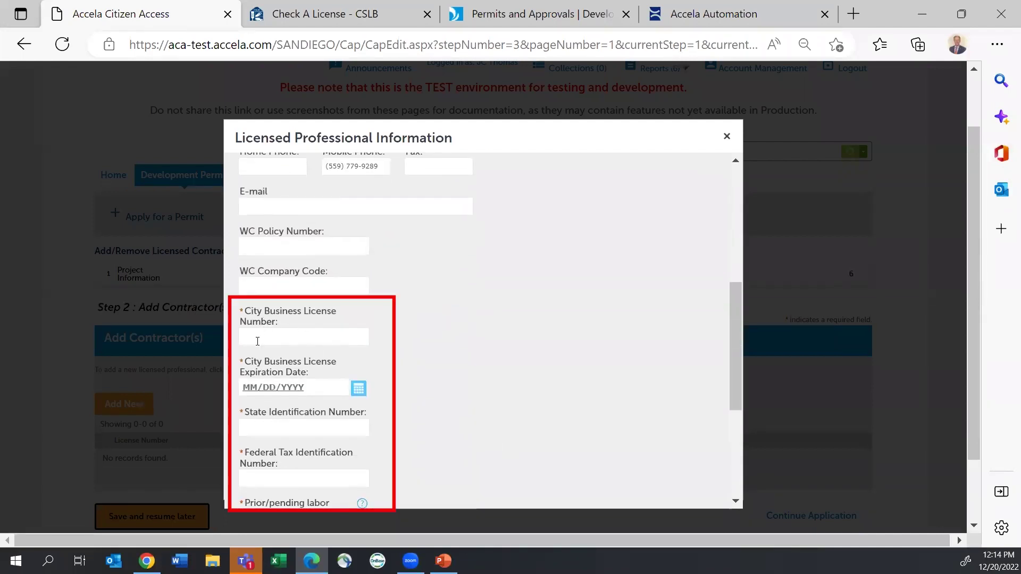
pyautogui.scroll(1, 260, 362)
pyautogui.click(267, 387)
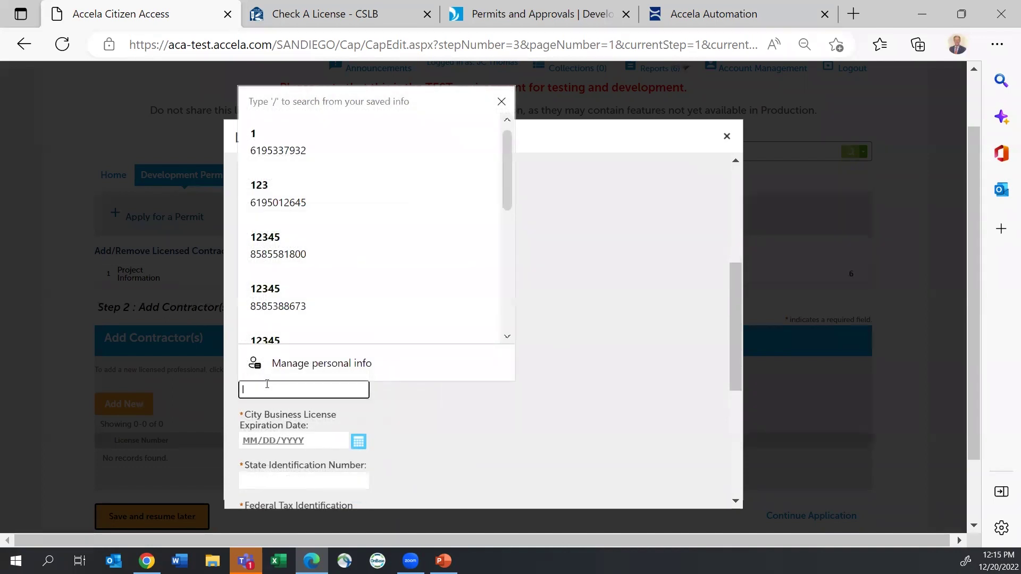
pyautogui.write('12345')
pyautogui.click(510, 436)
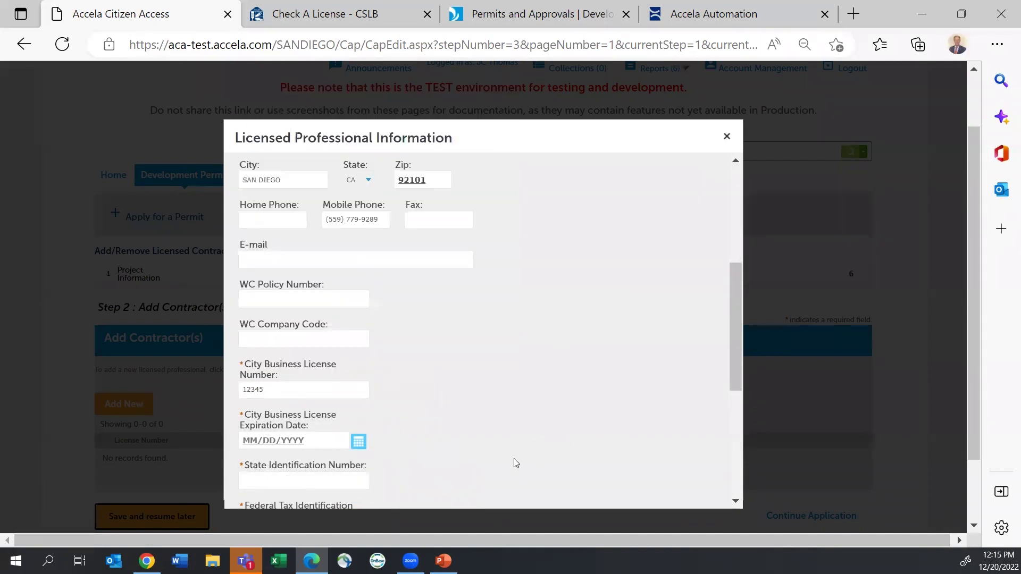
pyautogui.click(364, 442)
pyautogui.scroll(-1, 334, 468)
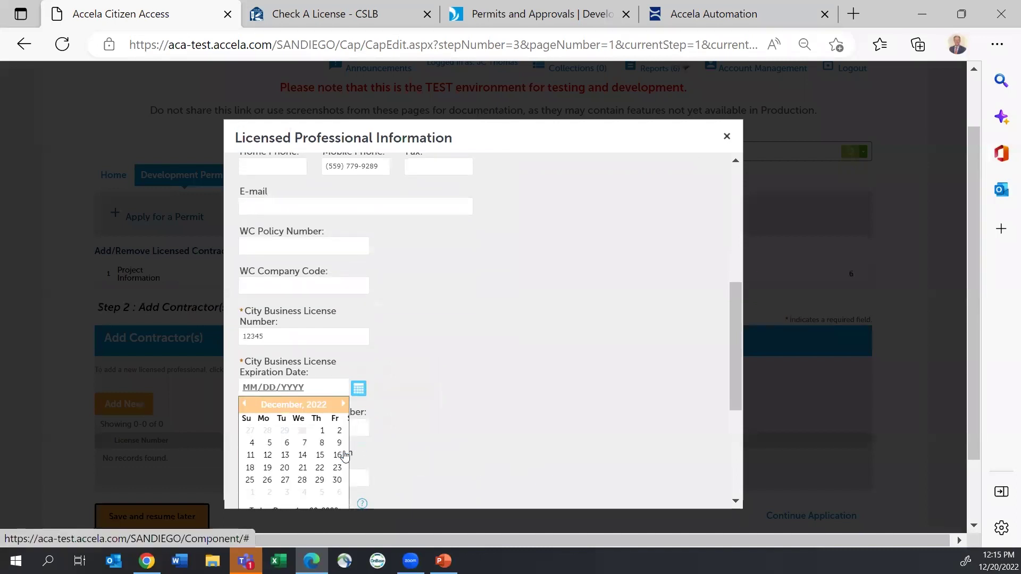
pyautogui.click(320, 480)
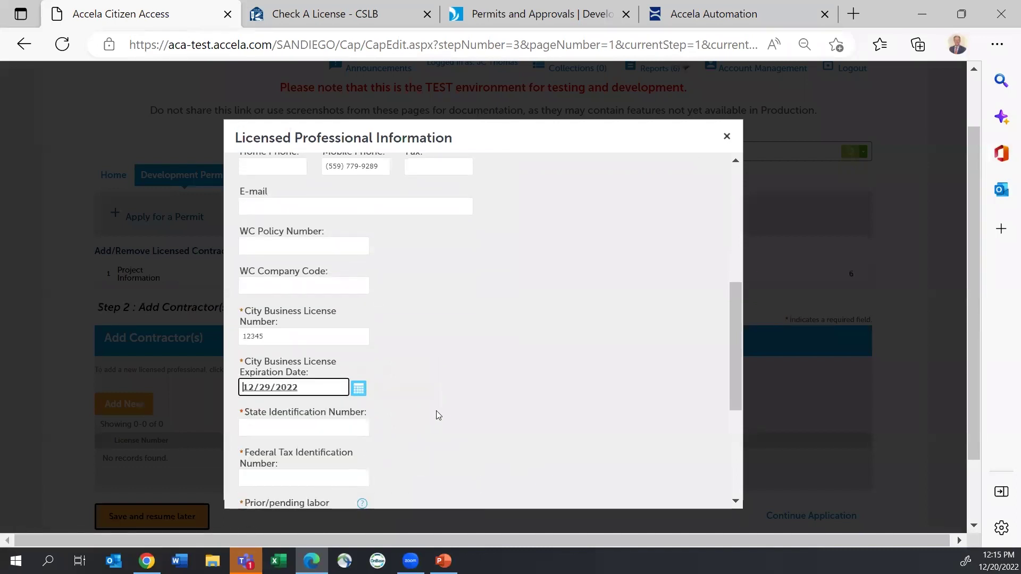
# Step: Answer No to prior labor violations and right-of-way permits, and confirm certifications as na
pyautogui.scroll(-2, 467, 392)
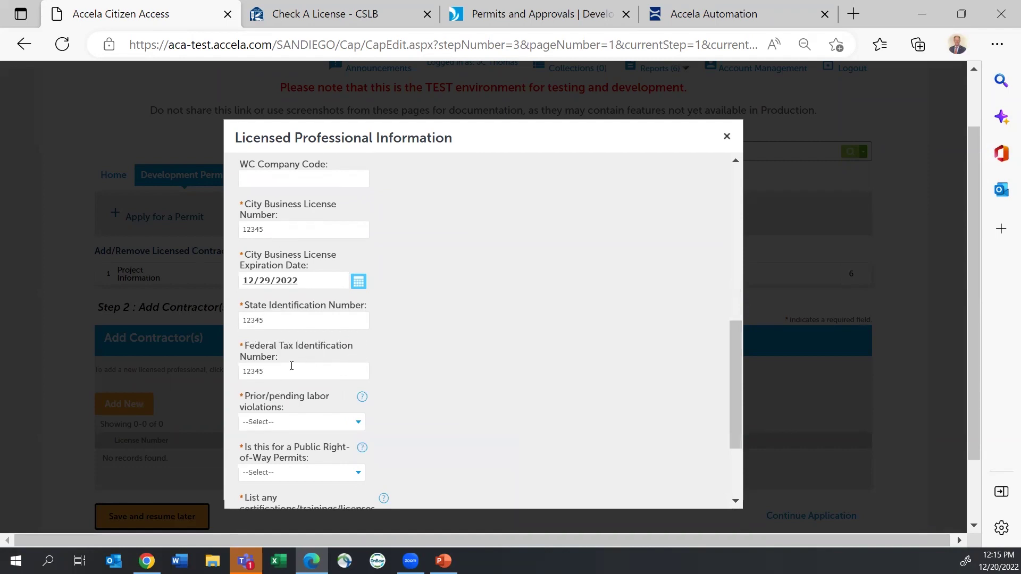
pyautogui.scroll(-1, 327, 415)
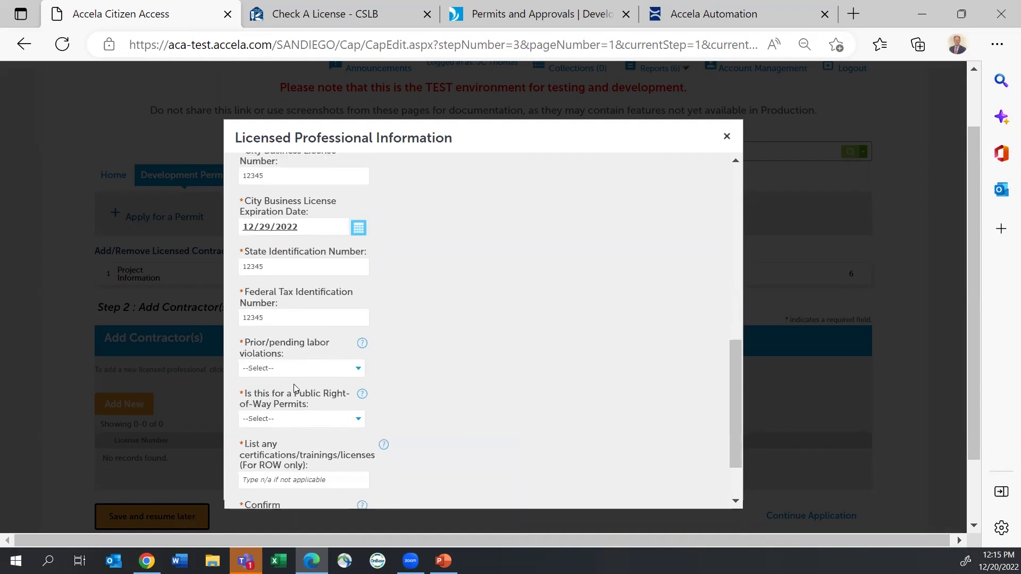
pyautogui.click(355, 369)
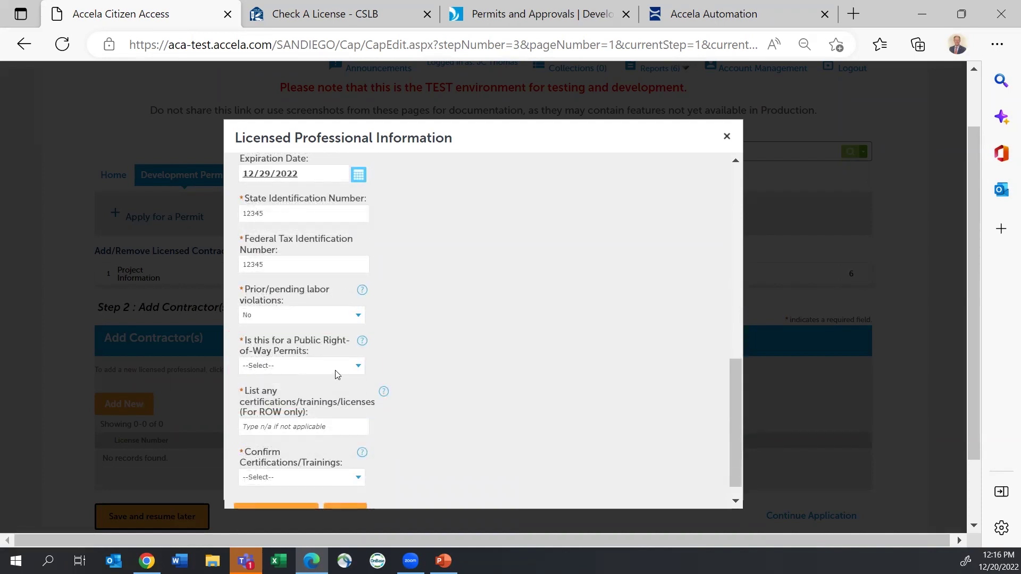
pyautogui.click(354, 367)
pyautogui.click(325, 389)
pyautogui.click(510, 391)
pyautogui.scroll(-1, 500, 457)
pyautogui.click(292, 405)
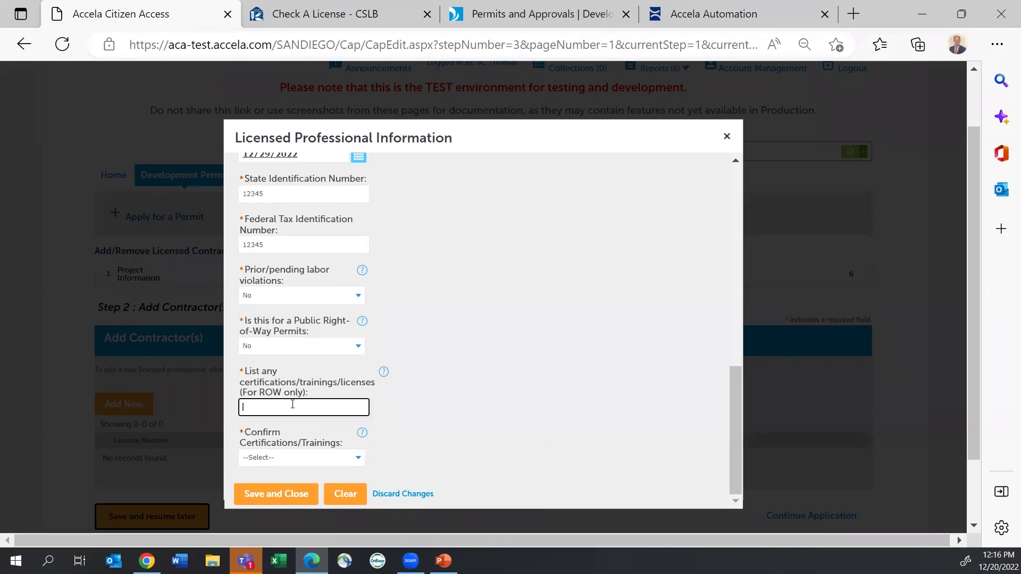
pyautogui.click(356, 459)
pyautogui.click(319, 486)
# Step: Save and close contractor 1069815's form, then continue to Step 4, ROW Acknowledgement
pyautogui.click(292, 493)
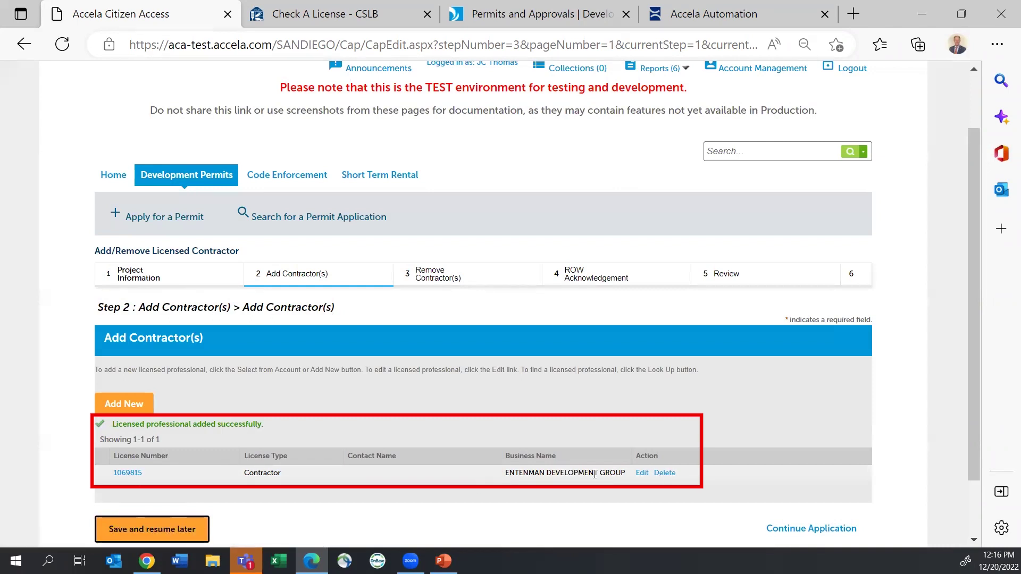
pyautogui.click(800, 530)
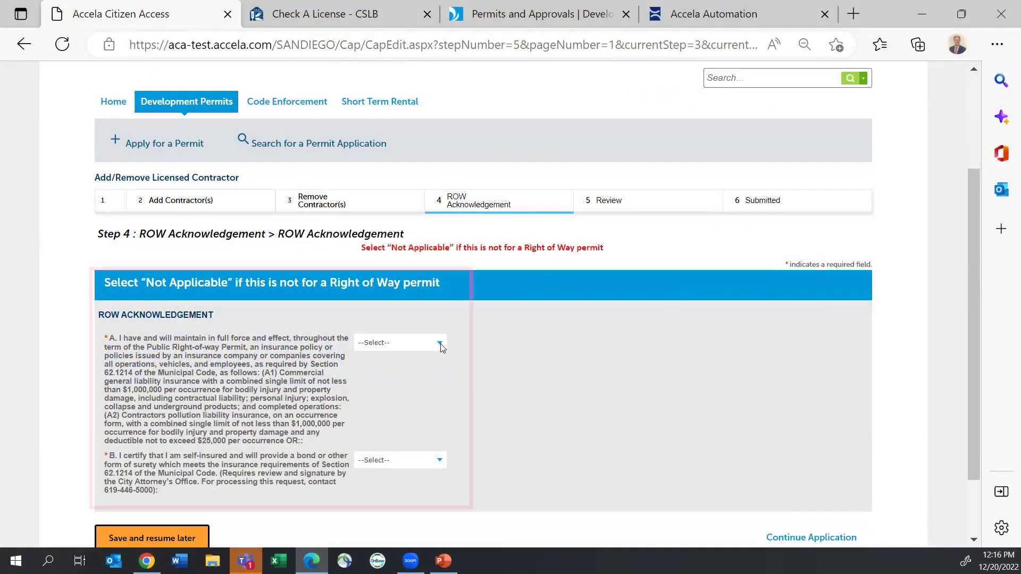
# Step: Mark ROW acknowledgements A and B as Not applicable
pyautogui.click(441, 343)
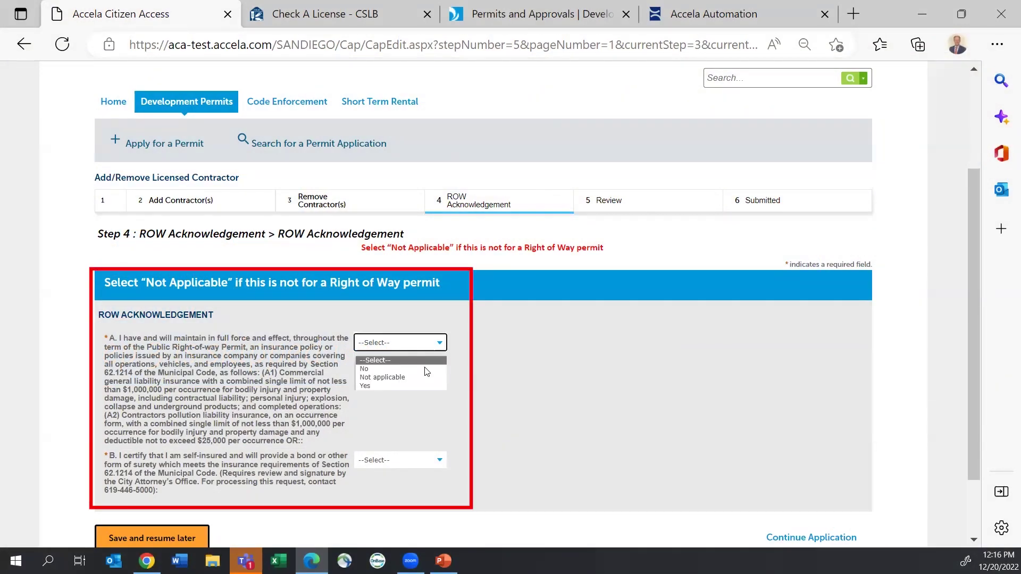
pyautogui.click(440, 377)
pyautogui.click(428, 460)
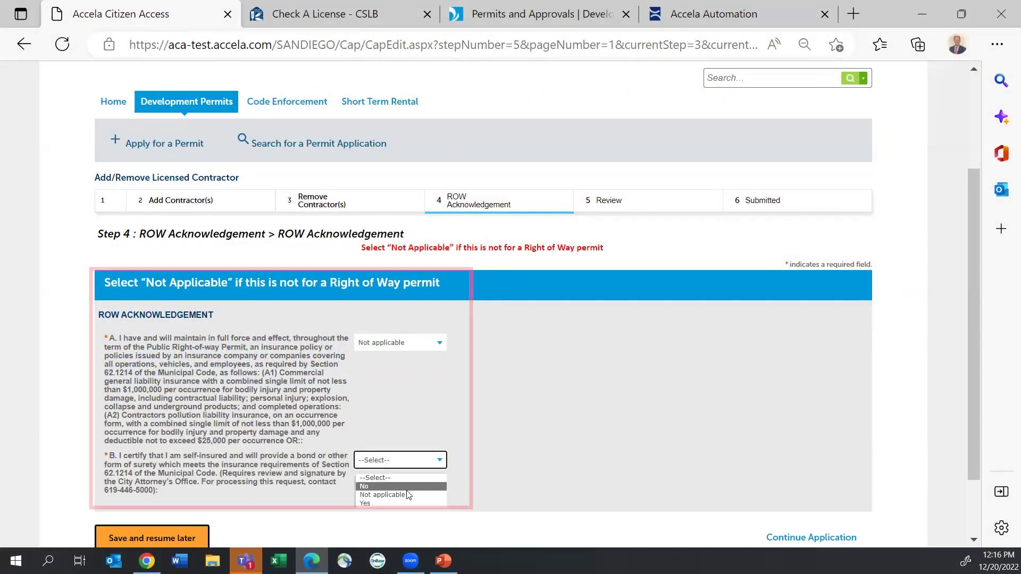
pyautogui.click(383, 494)
# Step: On the Review page, agree to the licensed contractor's declaration and submit the application
pyautogui.scroll(-2, 546, 458)
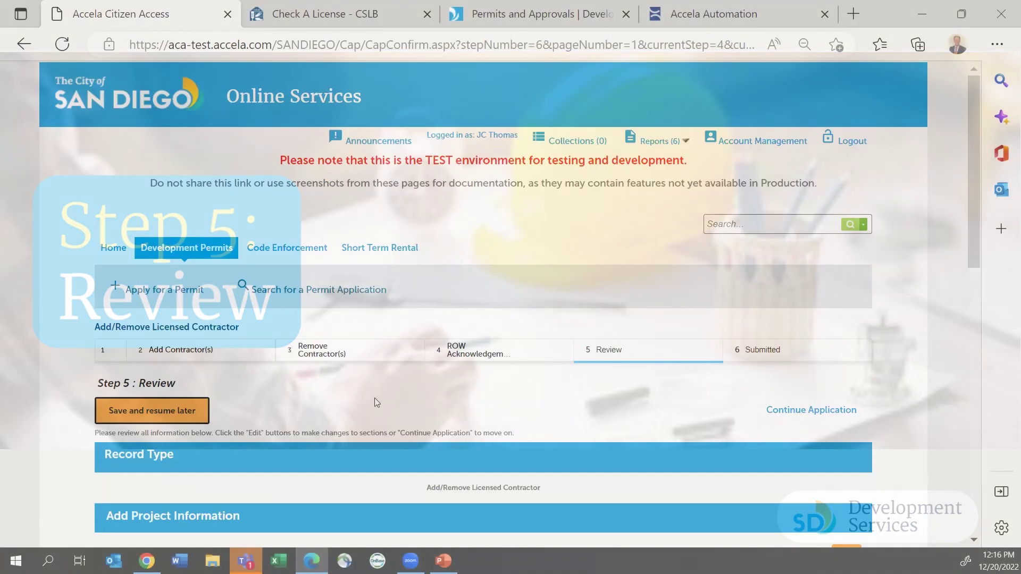
pyautogui.scroll(-1, 392, 404)
pyautogui.scroll(-3, 394, 405)
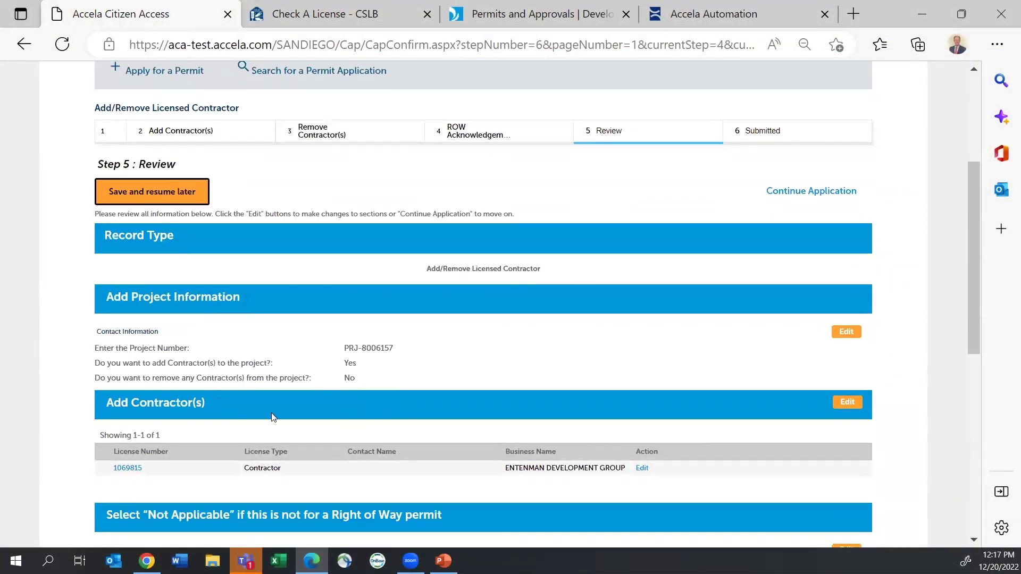
pyautogui.scroll(-4, 222, 402)
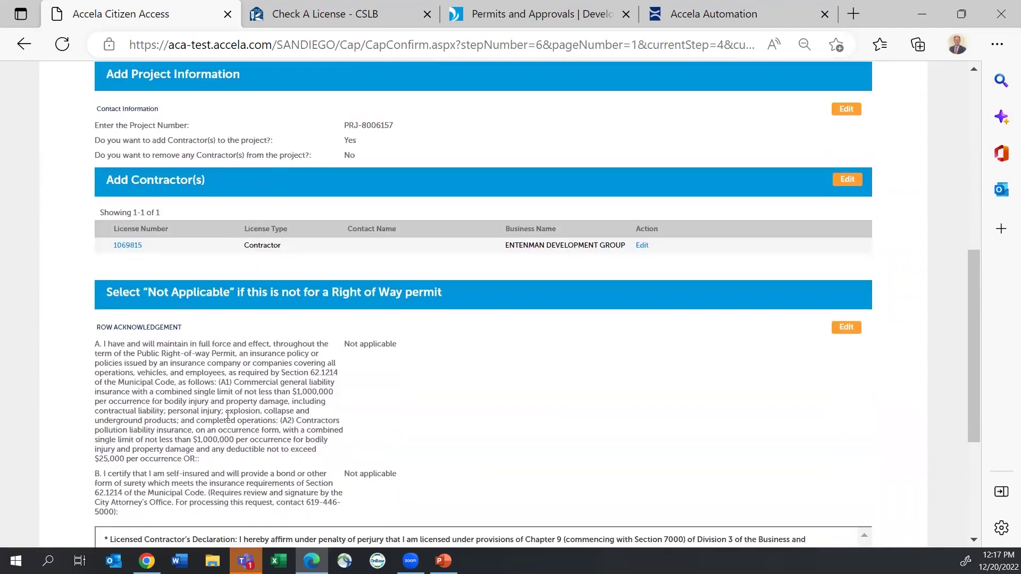
pyautogui.scroll(-3, 227, 416)
pyautogui.click(100, 506)
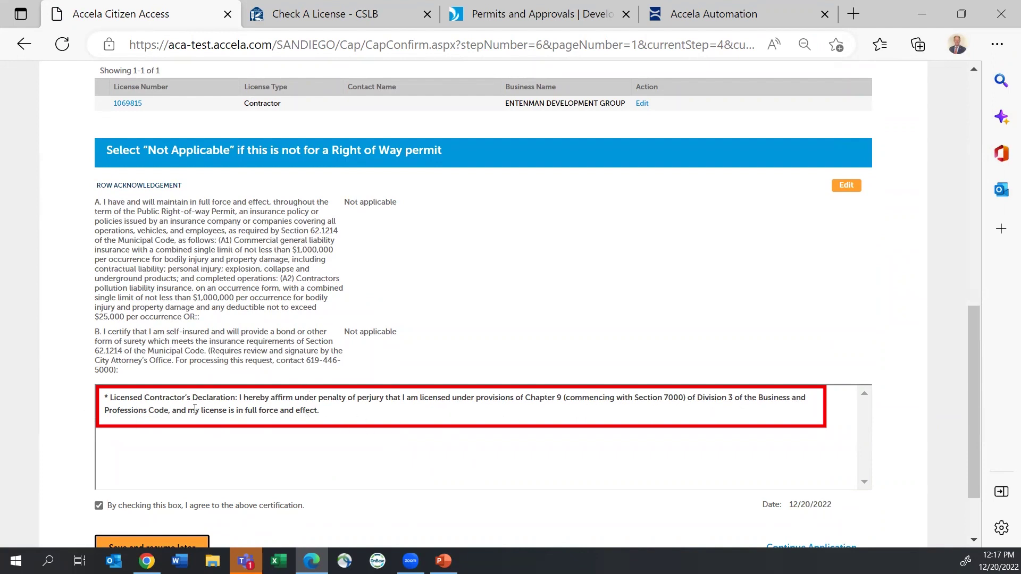
pyautogui.scroll(-2, 745, 518)
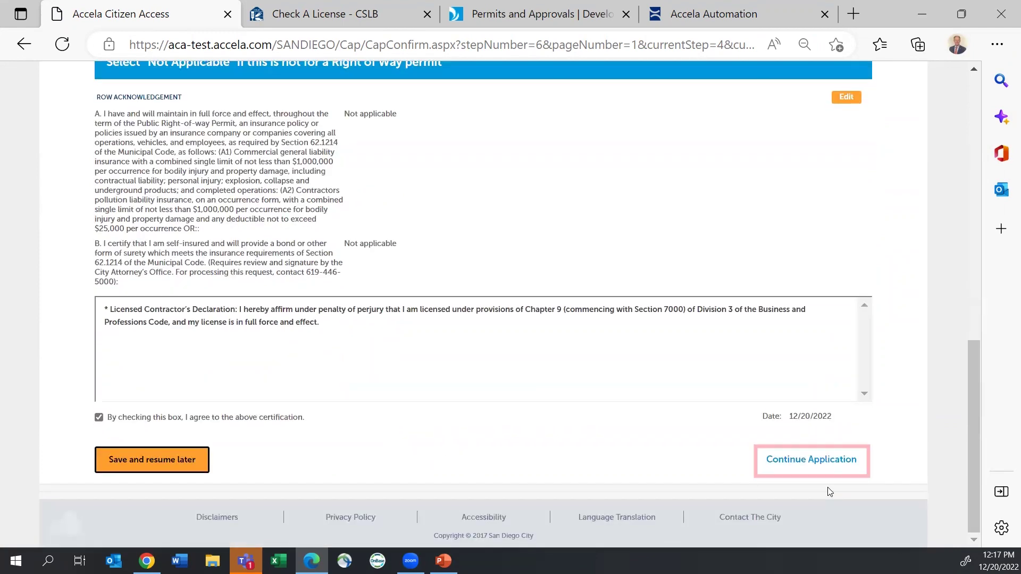
pyautogui.click(812, 461)
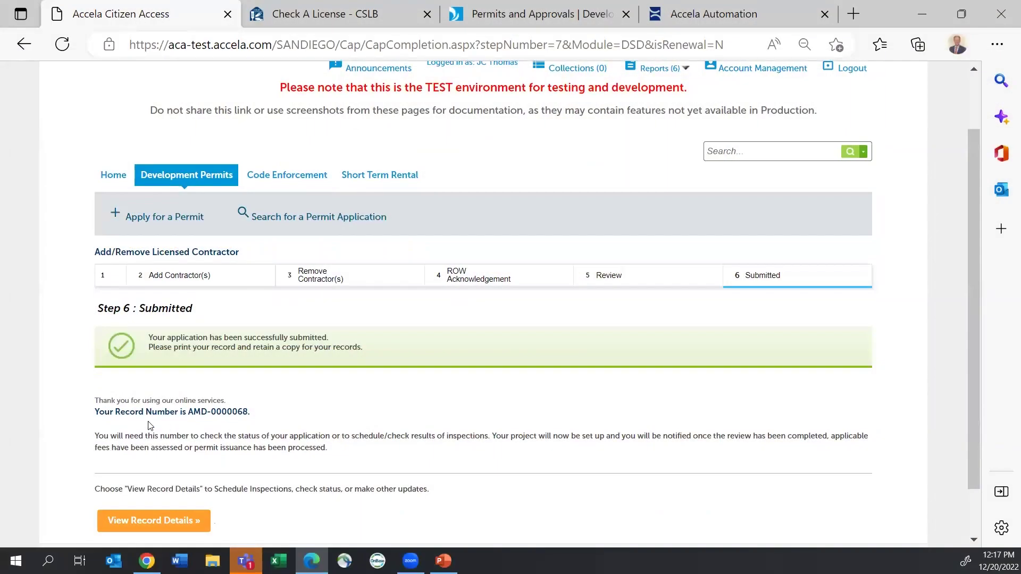
# Step: Select the new record number and view its details page, status Deemed Complete
pyautogui.doubleClick(195, 405)
pyautogui.scroll(-1, 195, 405)
pyautogui.click(159, 463)
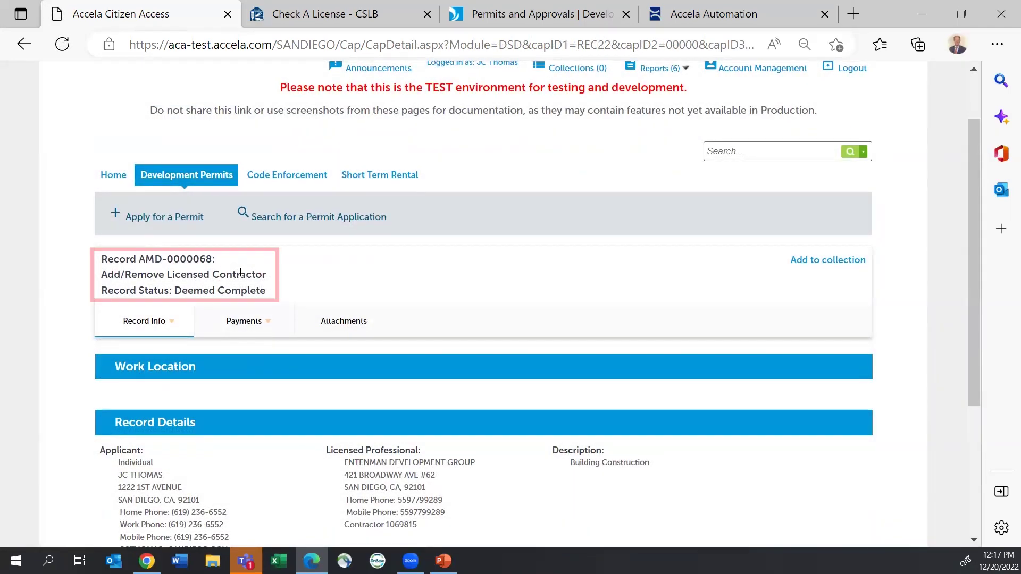
pyautogui.scroll(-1, 221, 325)
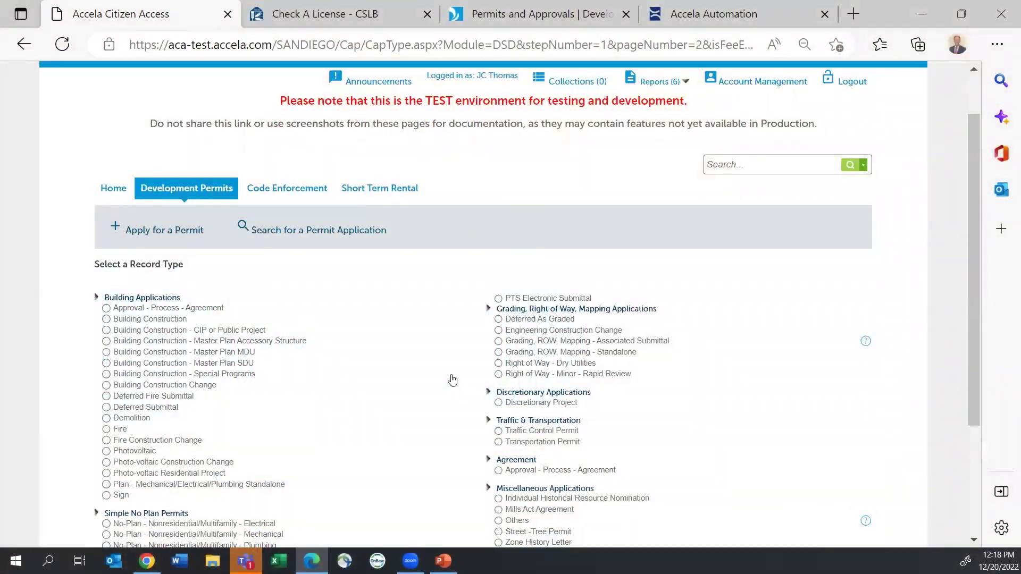
pyautogui.scroll(-5, 450, 381)
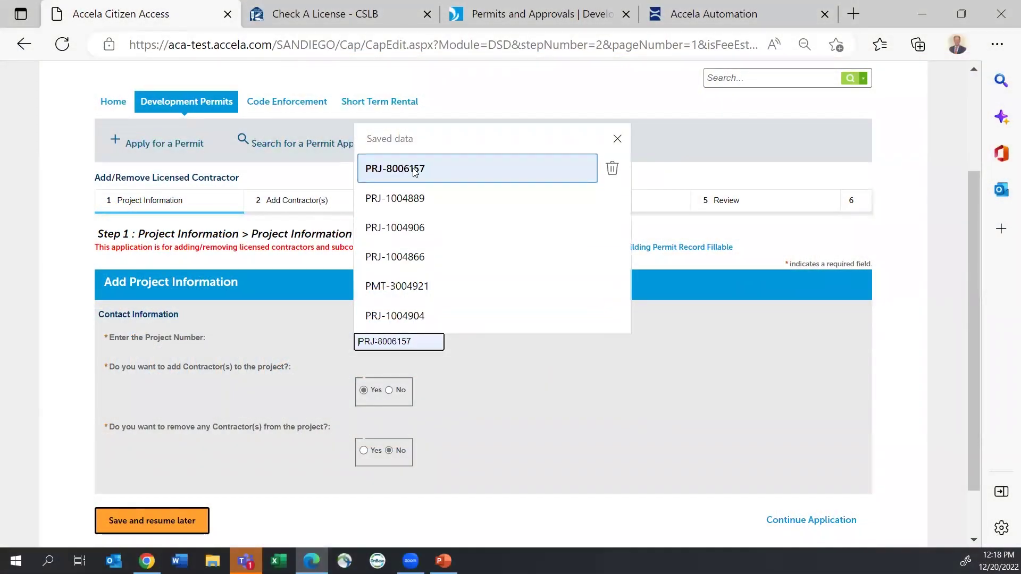
pyautogui.click(412, 169)
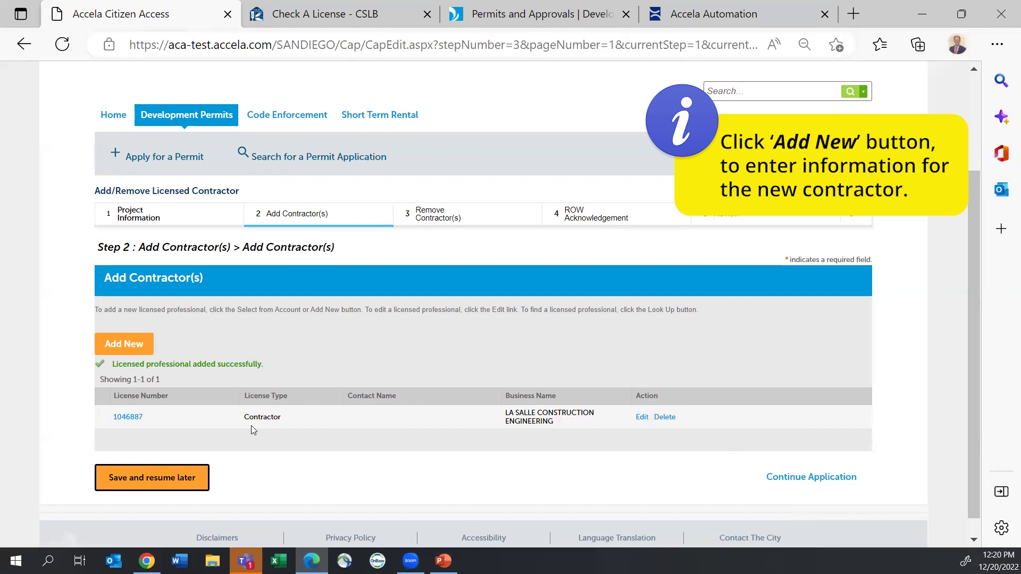
pyautogui.click(782, 477)
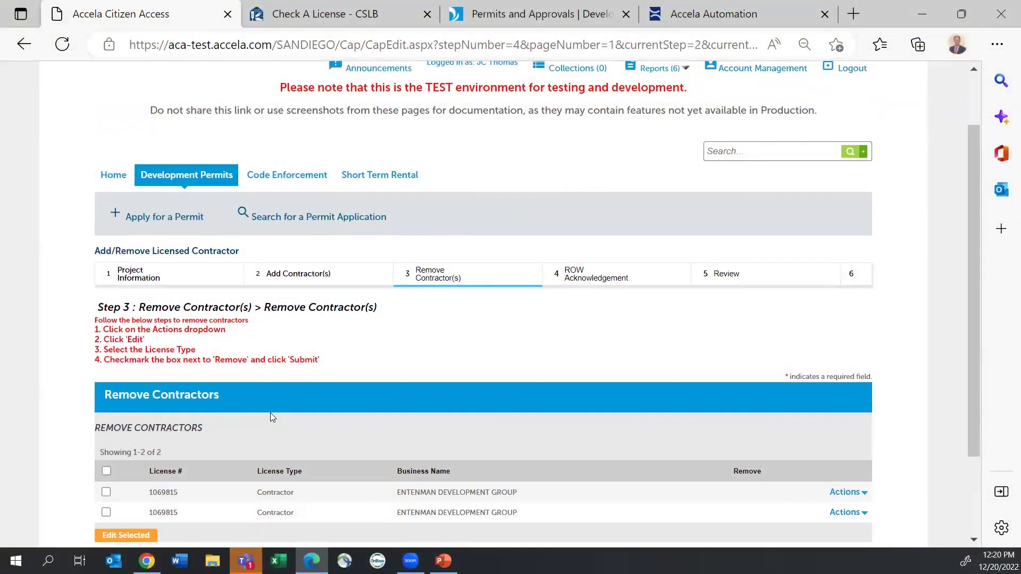
# Step: Edit the first contractor row, tick Remove for 1069815 Entenman Development Group, and submit
pyautogui.scroll(-1, 271, 368)
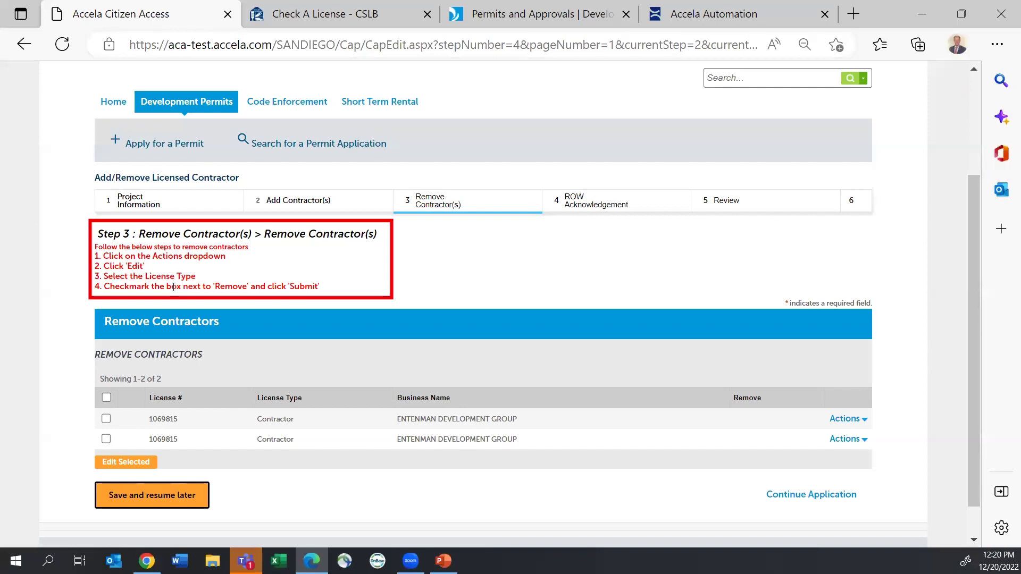
pyautogui.click(862, 420)
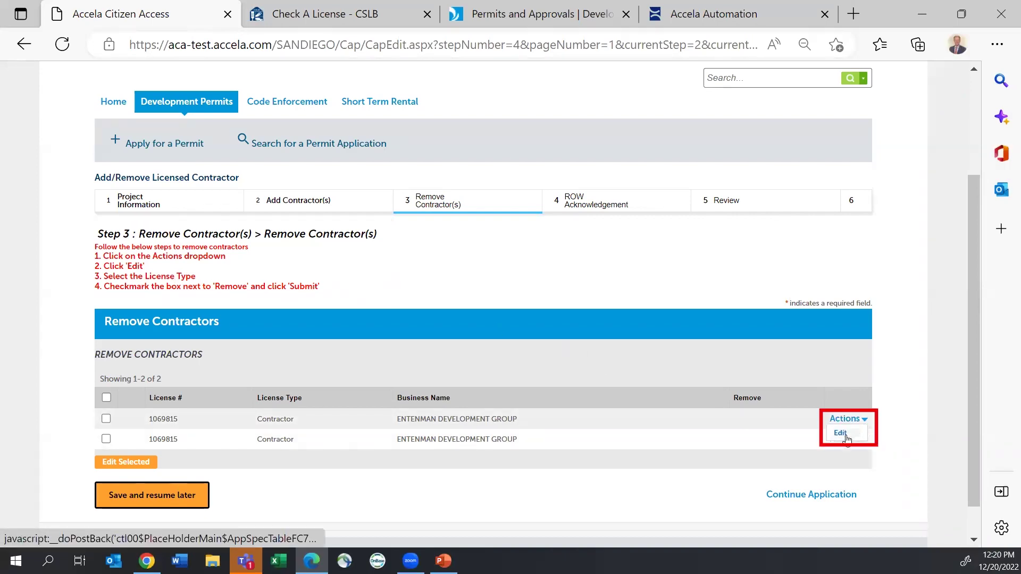
pyautogui.click(841, 433)
pyautogui.click(269, 317)
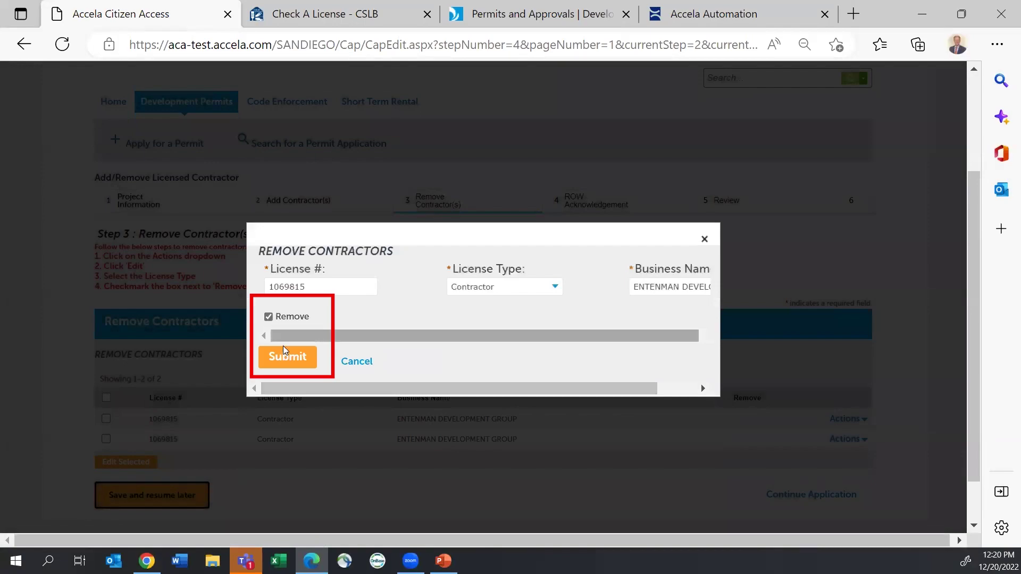
pyautogui.click(294, 360)
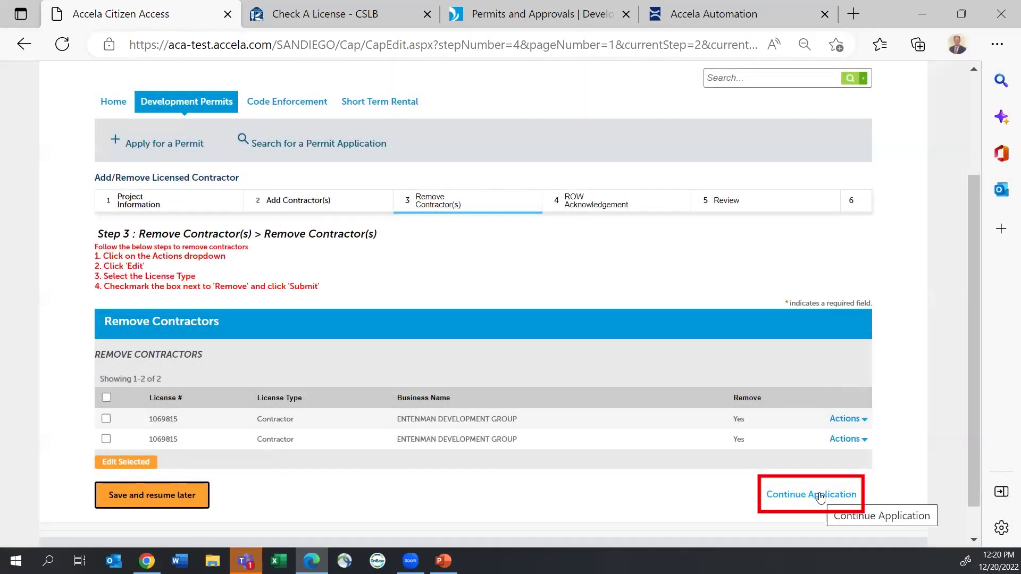
pyautogui.click(819, 494)
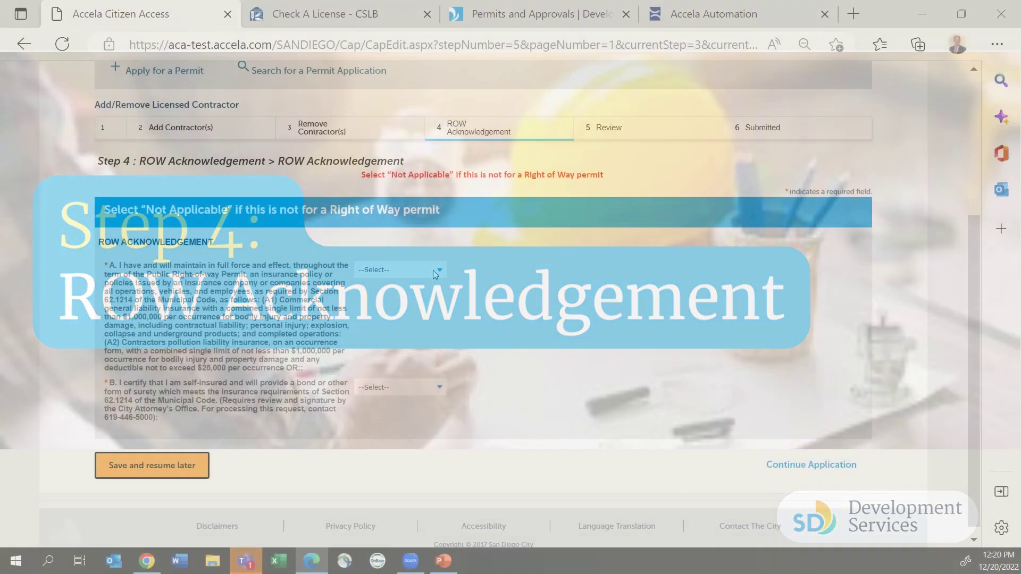
# Step: Set insurance acknowledgement questions A and B to Yes and continue to Step 5, Review
pyautogui.click(433, 270)
pyautogui.click(381, 313)
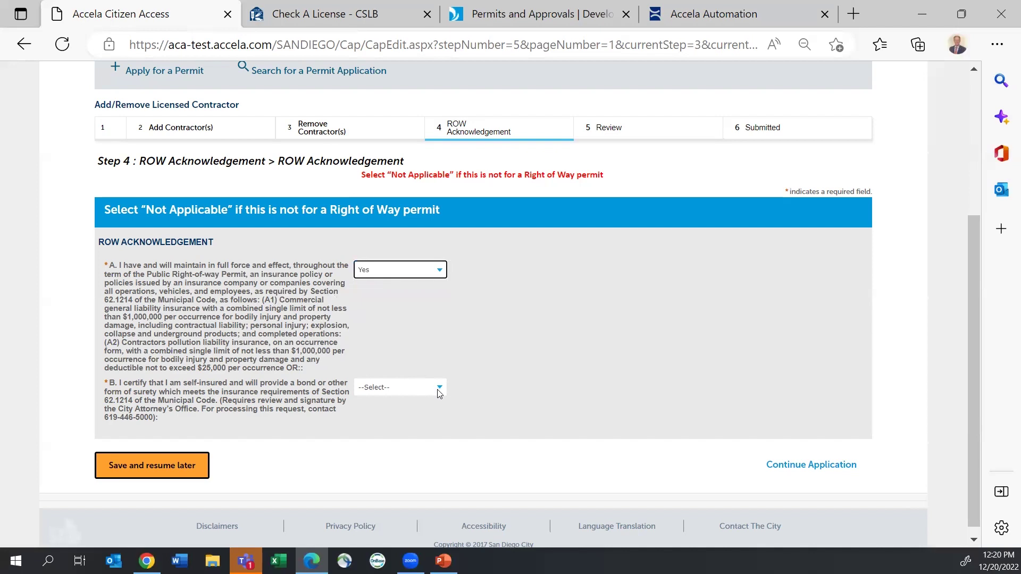
pyautogui.click(400, 387)
pyautogui.click(372, 430)
pyautogui.click(809, 465)
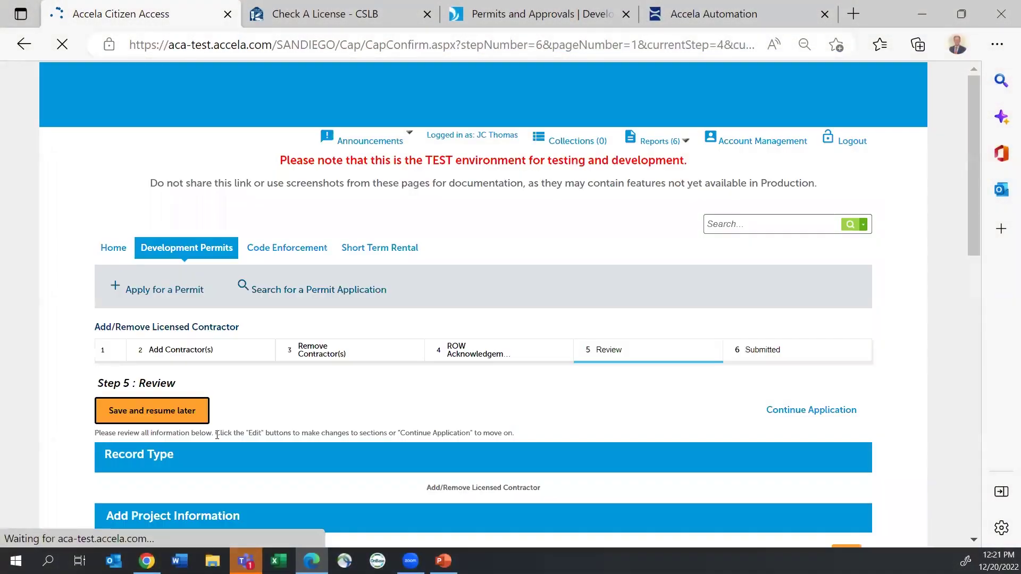
# Step: Tick the licensed contractor's declaration checkbox on the Review page and submit the second application
pyautogui.scroll(-2, 238, 419)
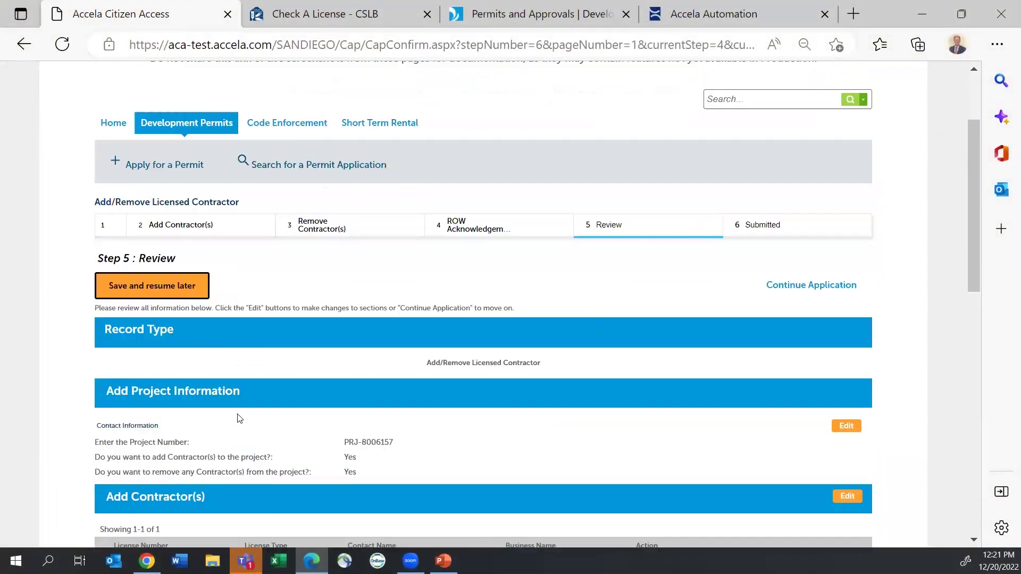
pyautogui.scroll(-8, 238, 418)
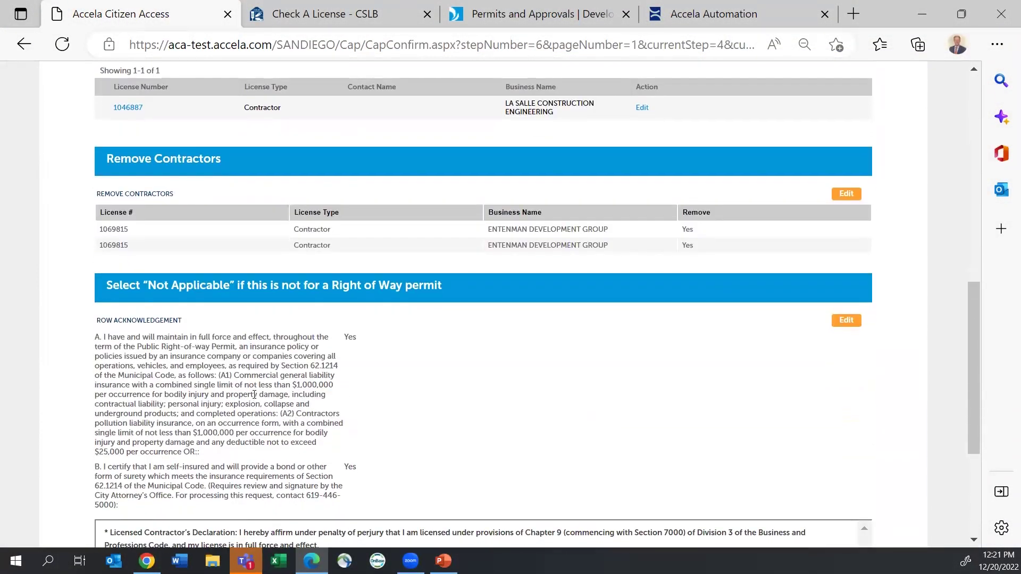
pyautogui.scroll(-4, 261, 318)
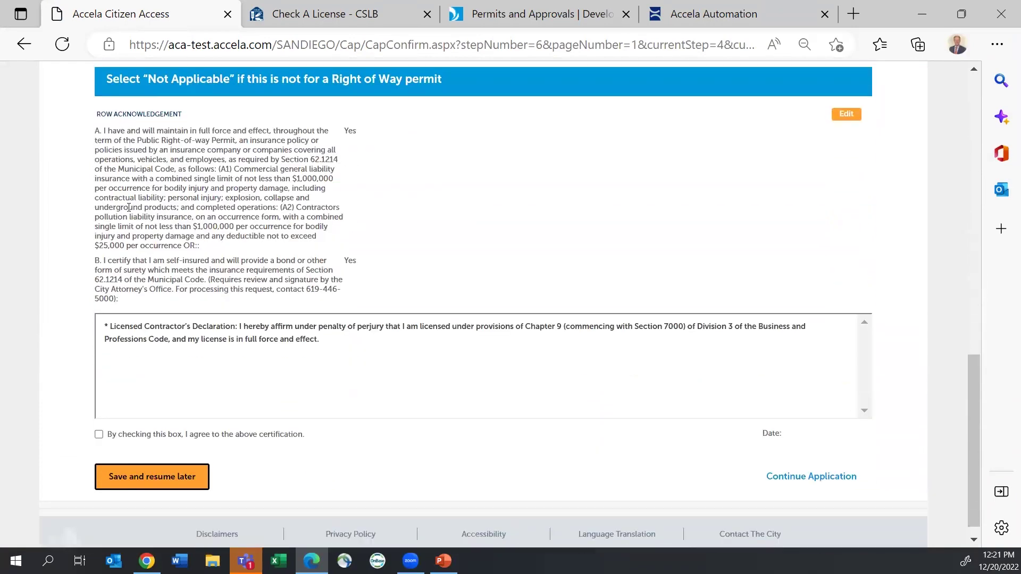
pyautogui.click(98, 422)
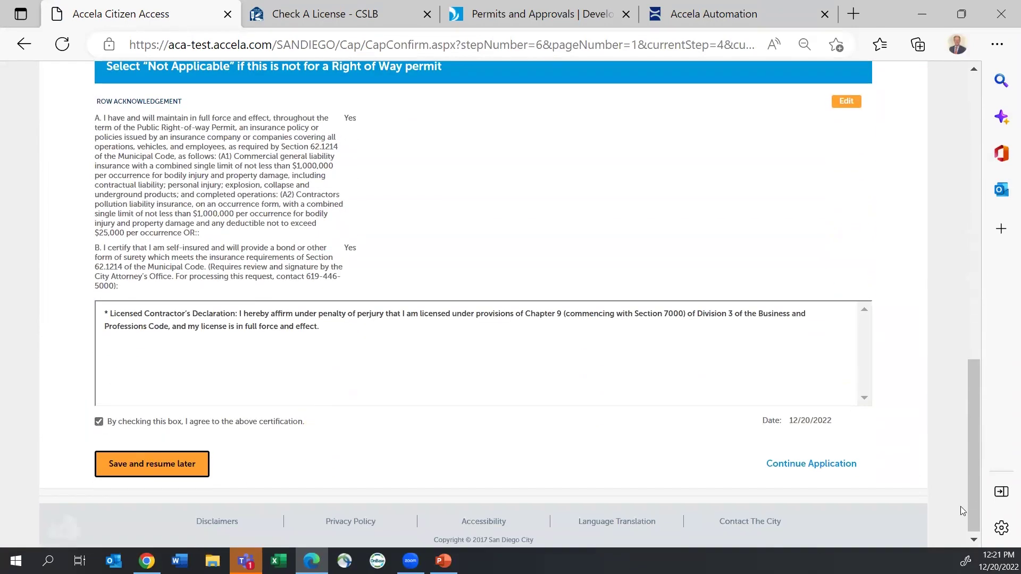
pyautogui.click(811, 465)
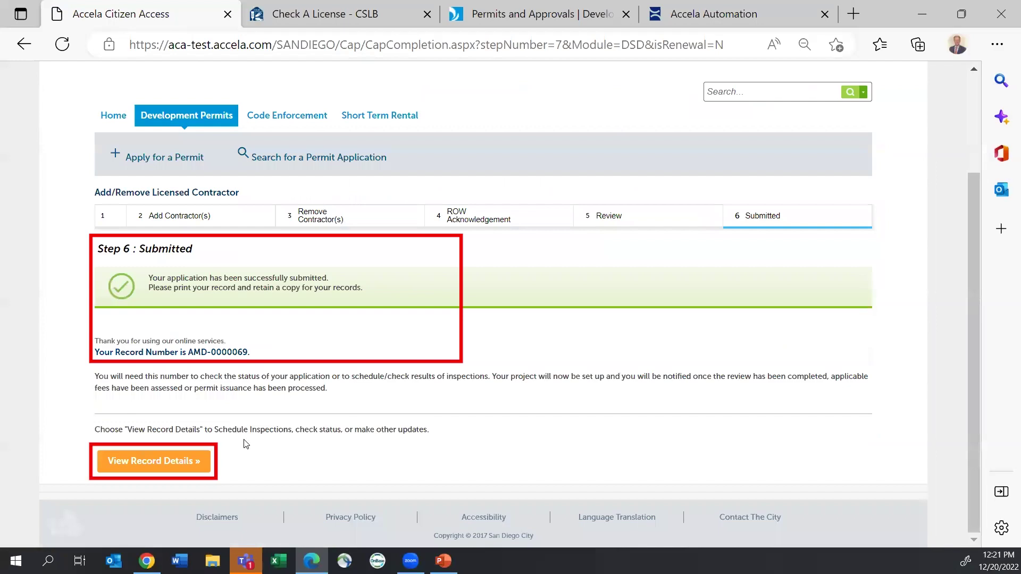
# Step: Show the second record's details with More Details and Additional Information expanded, showing Construction Type N/A-N/A
pyautogui.click(176, 462)
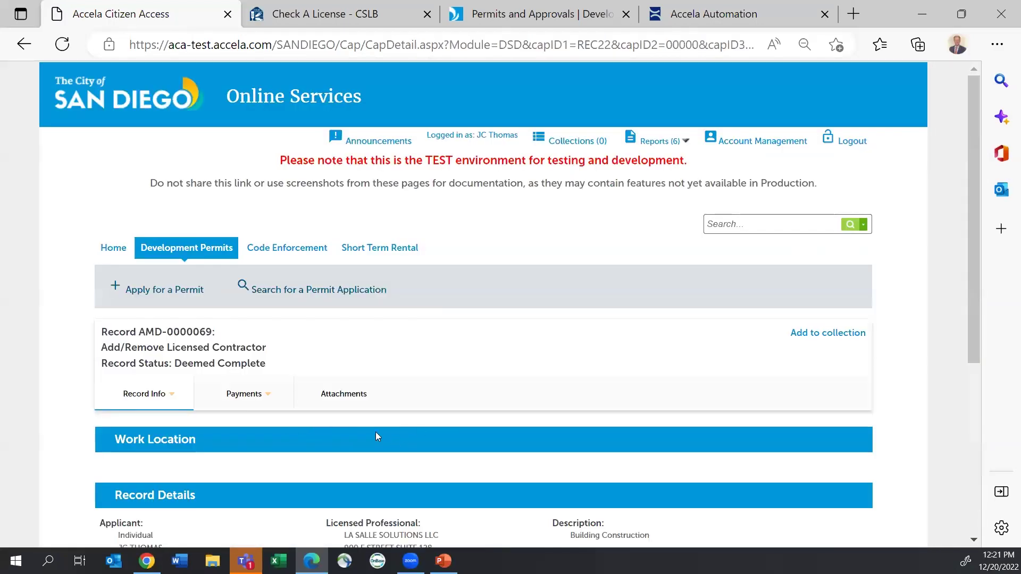
pyautogui.scroll(-4, 375, 432)
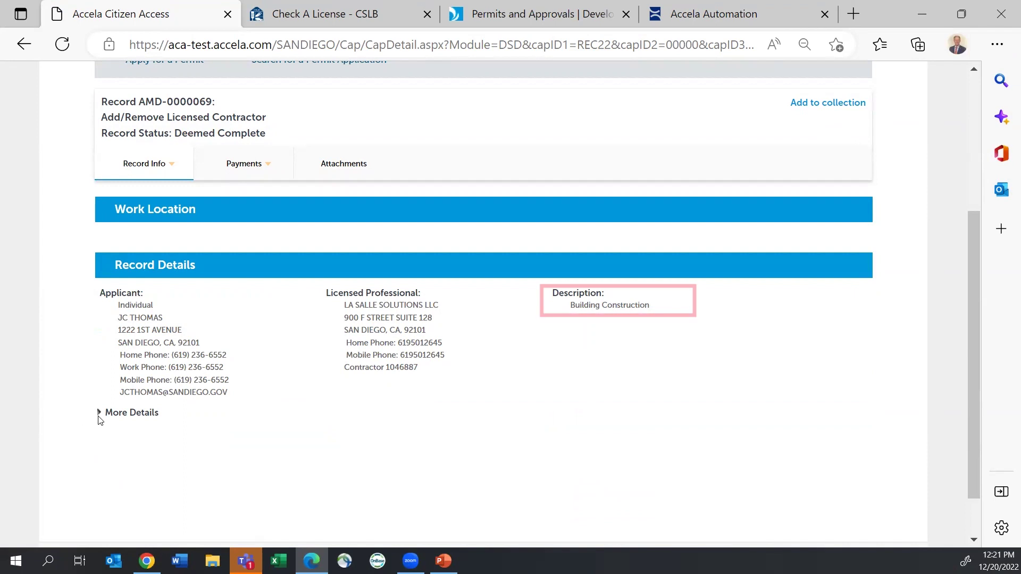
pyautogui.click(99, 413)
pyautogui.click(112, 427)
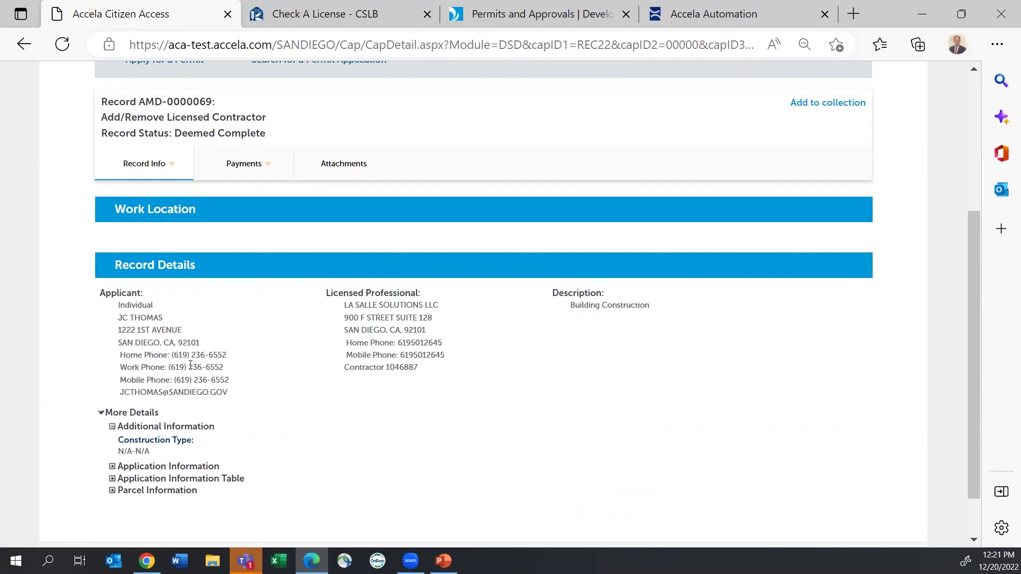
pyautogui.scroll(2, 261, 422)
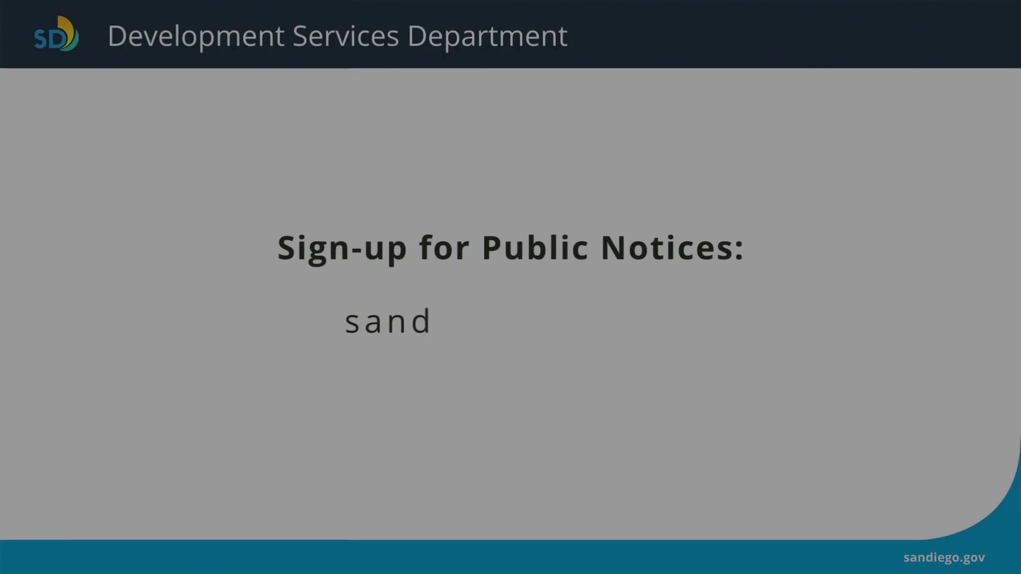